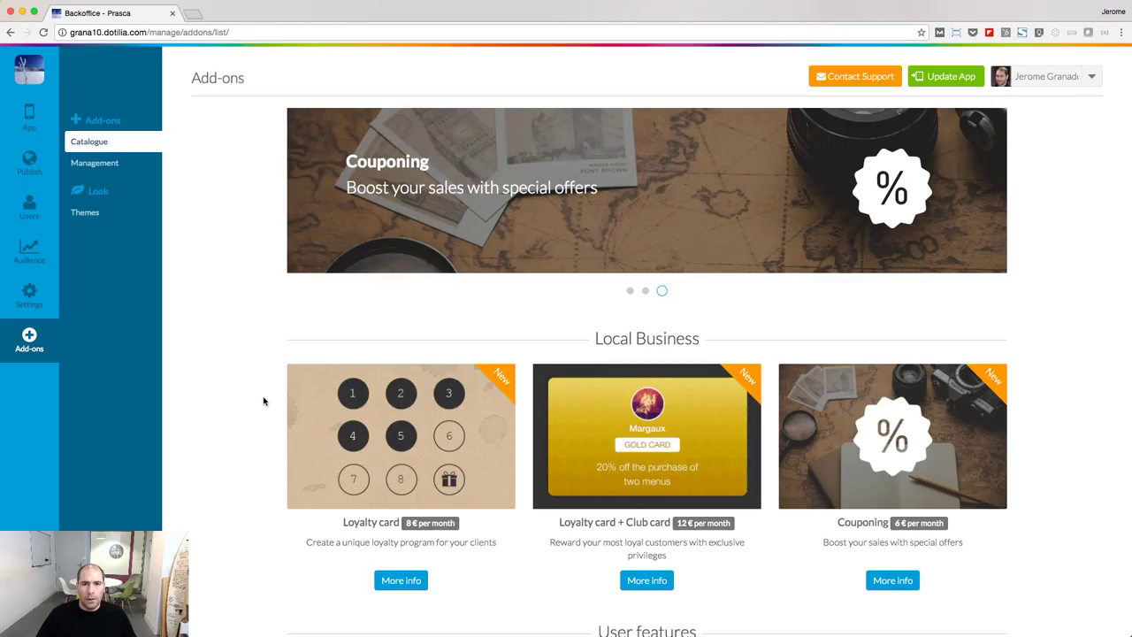
- Activate the free Geofencing add-on from the Notifications part of the add-on catalogue
scroll(263, 398, down, 10)
scroll(263, 400, down, 5)
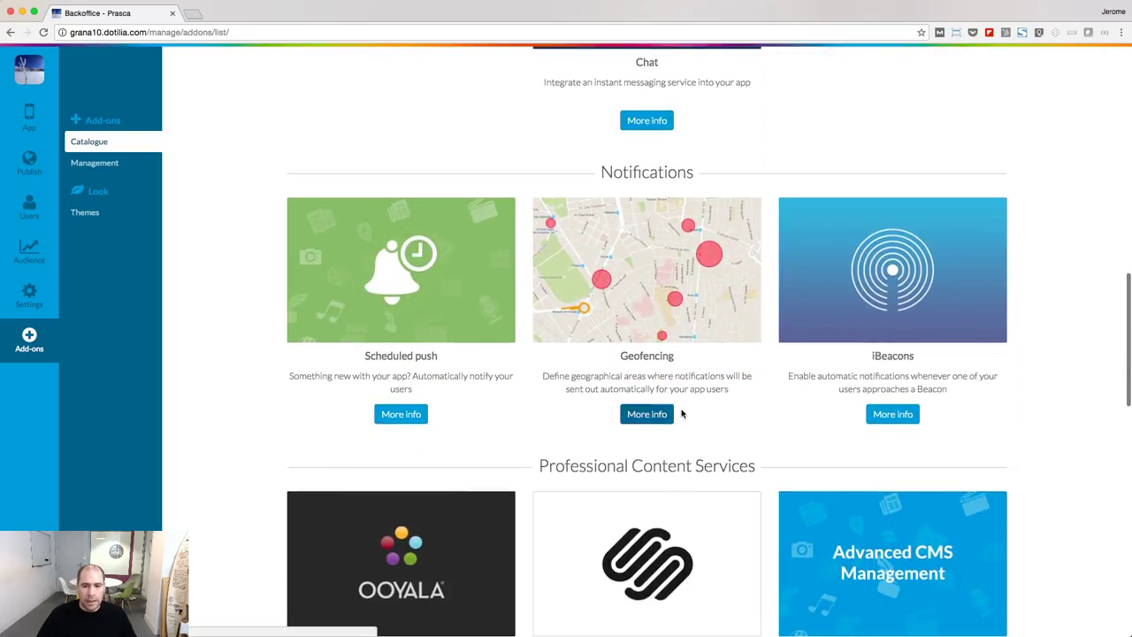
click(651, 415)
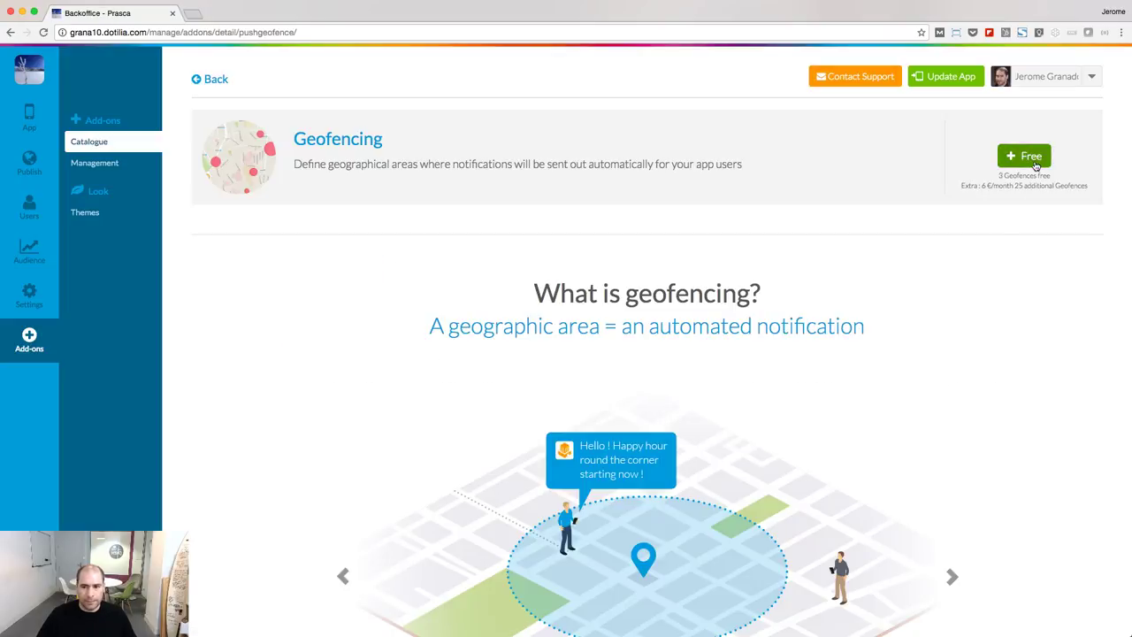
click(1031, 156)
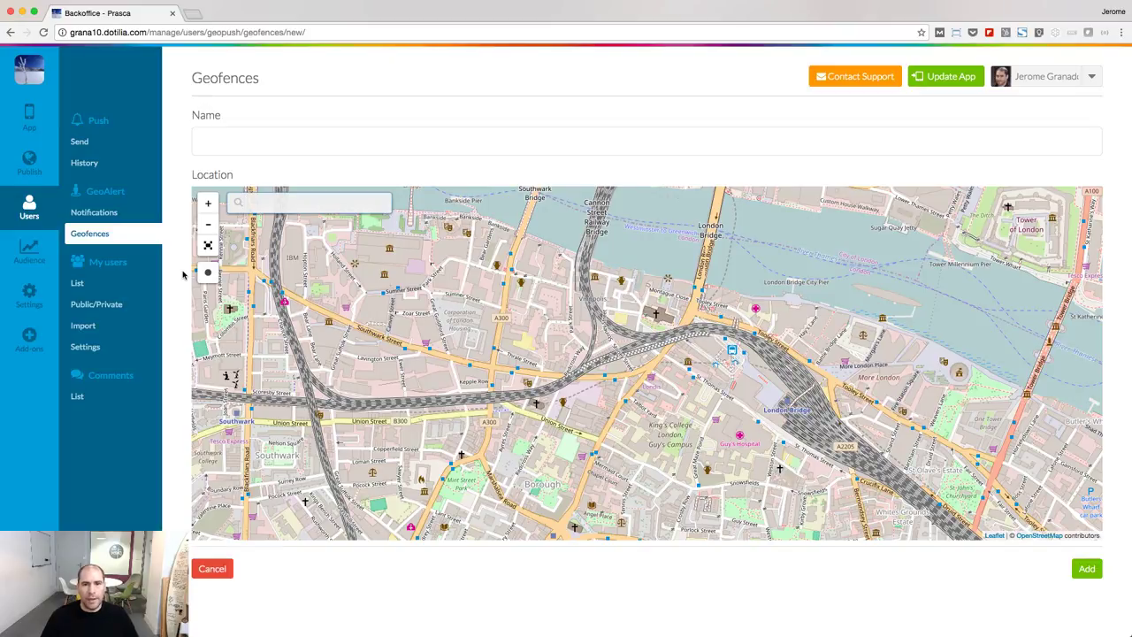
- Add a geofence named 'London city center' at Trafalgar Square with a 650-metre radius
click(229, 141)
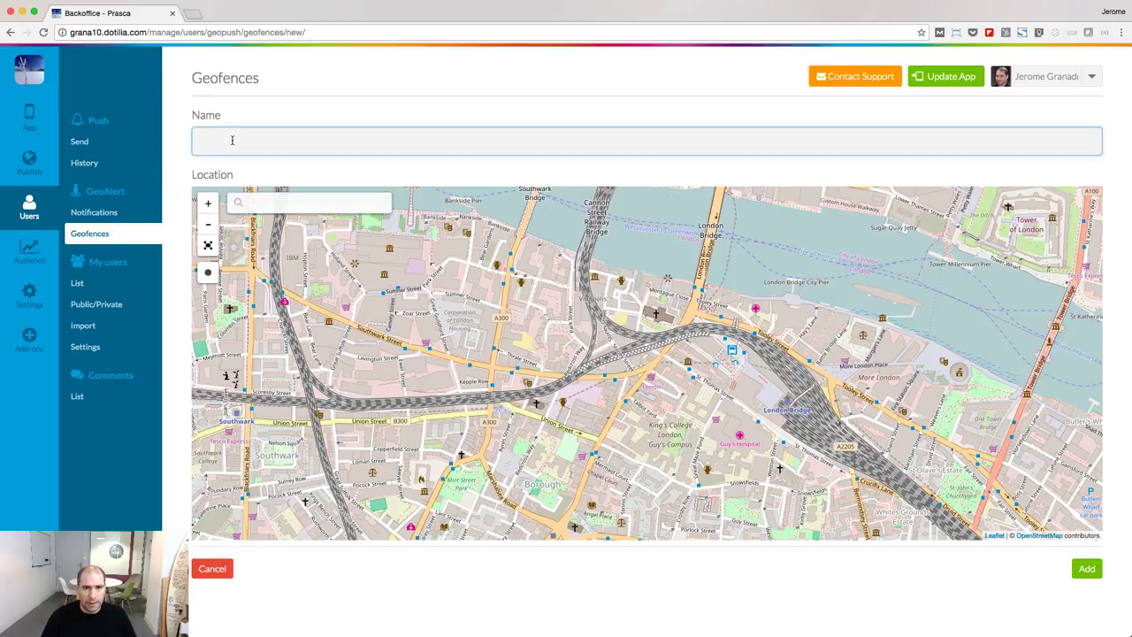
text(London city center)
click(294, 201)
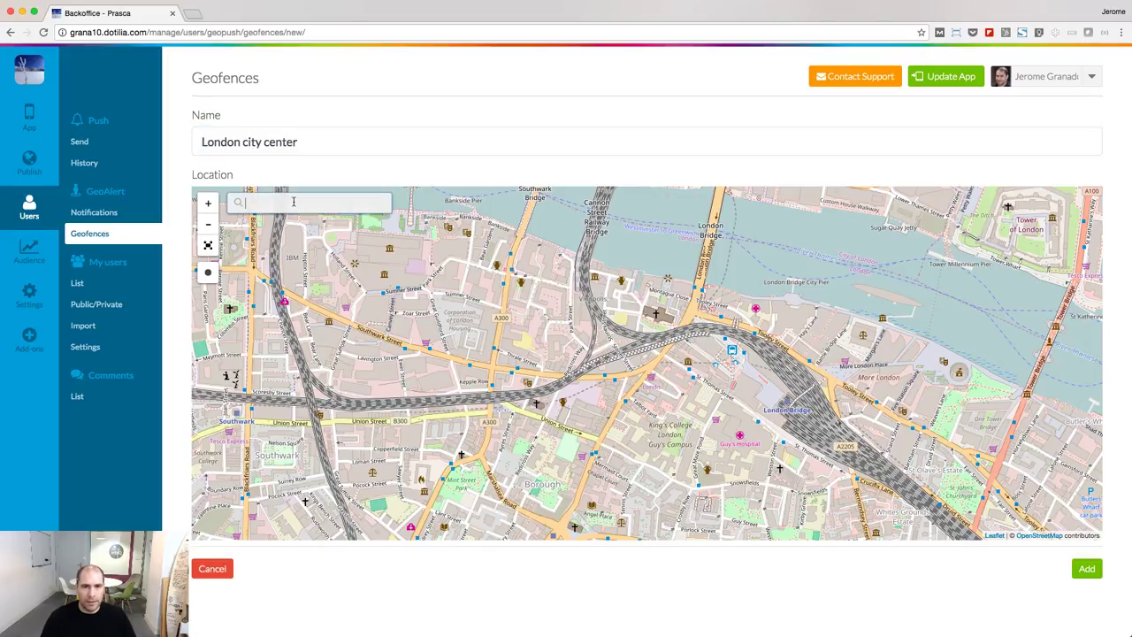
text(tr)
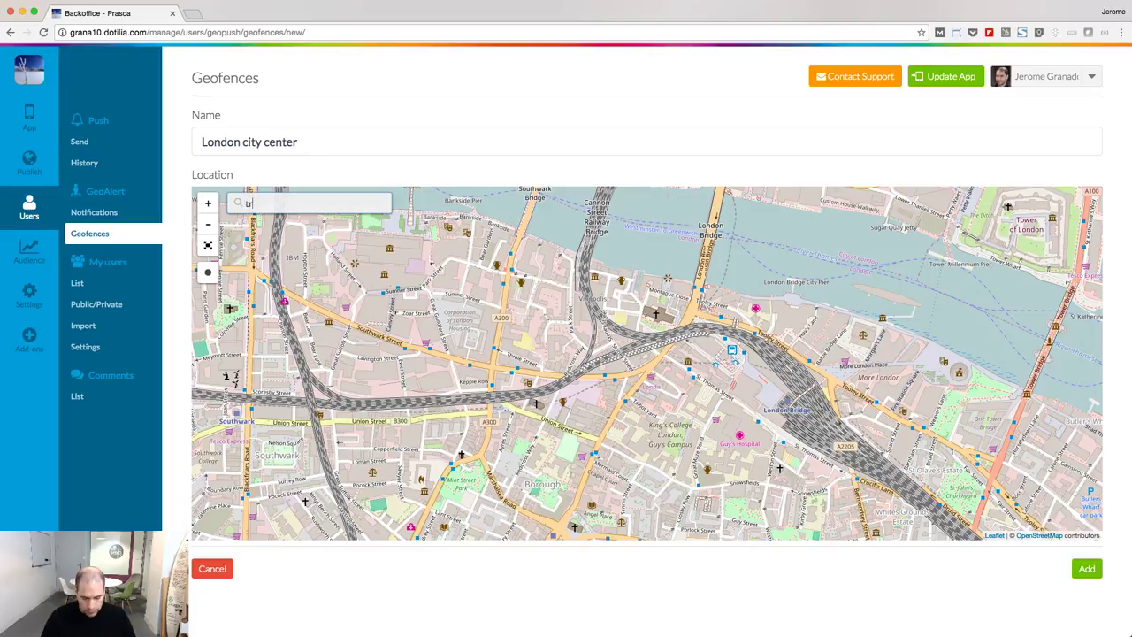
text(afalg)
click(283, 220)
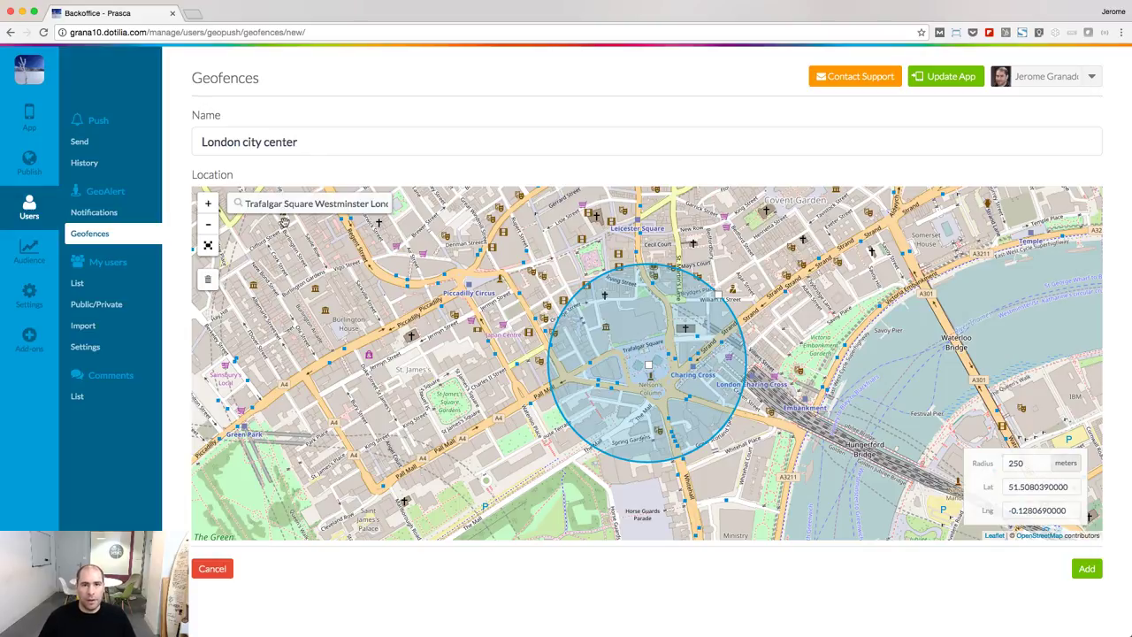
drag(720, 299, 783, 241)
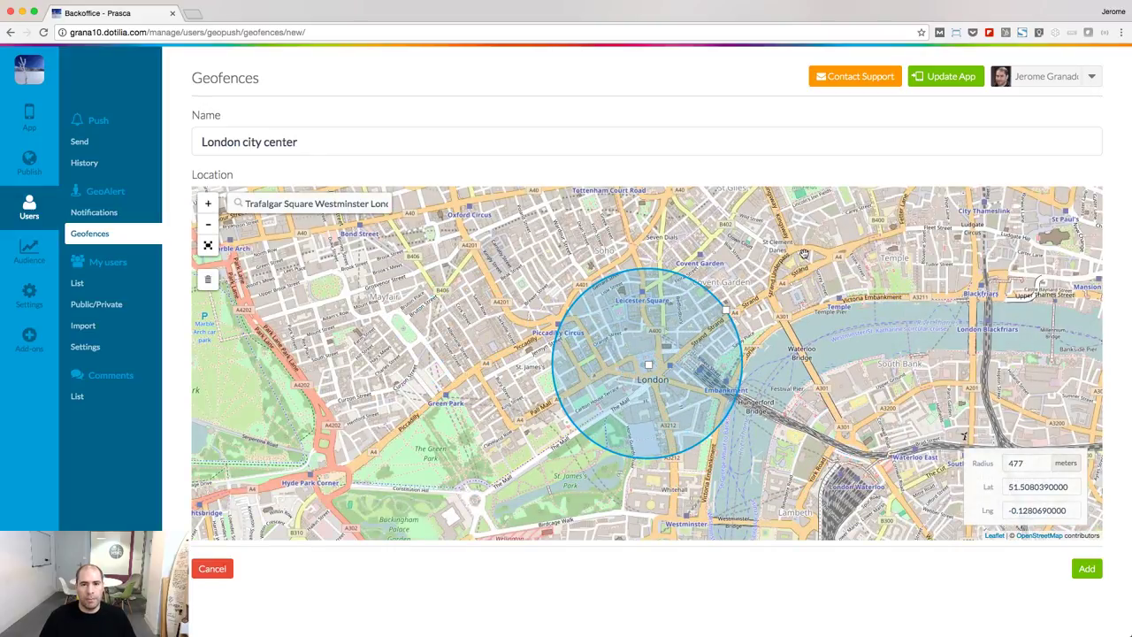
double_click(1027, 465)
text(650)
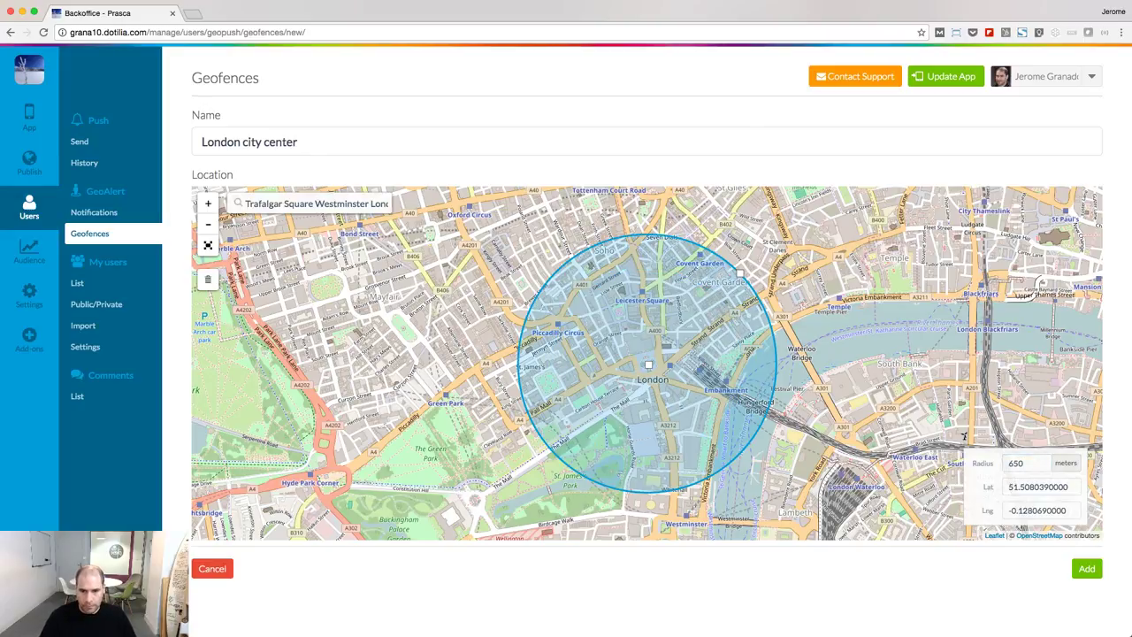
click(1080, 569)
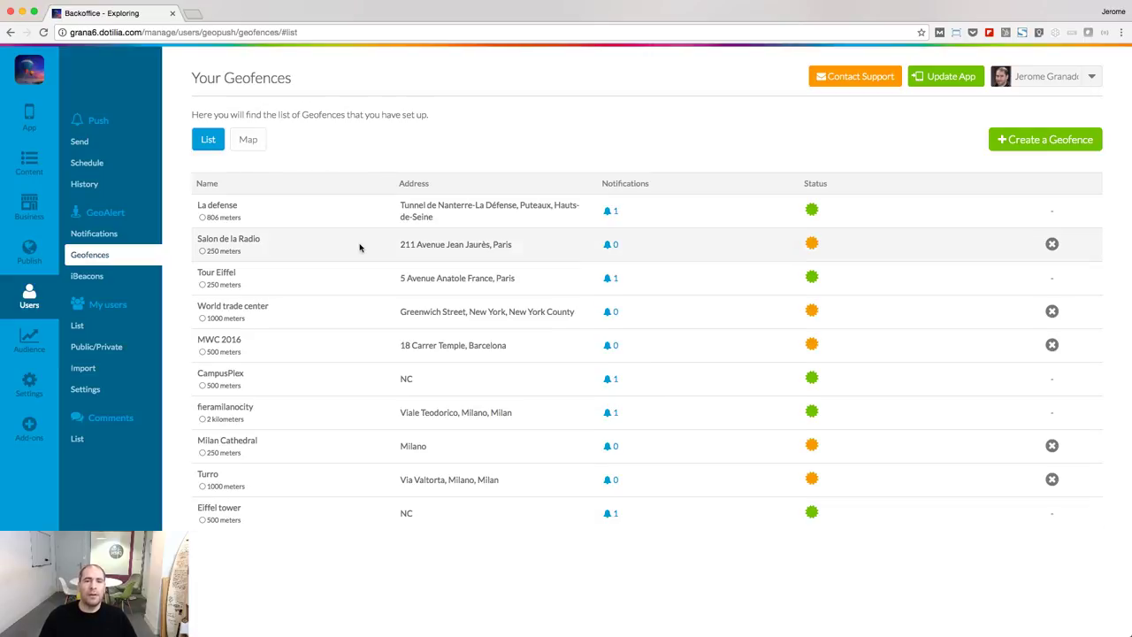
- Switch to the Map view of the geofences
click(247, 141)
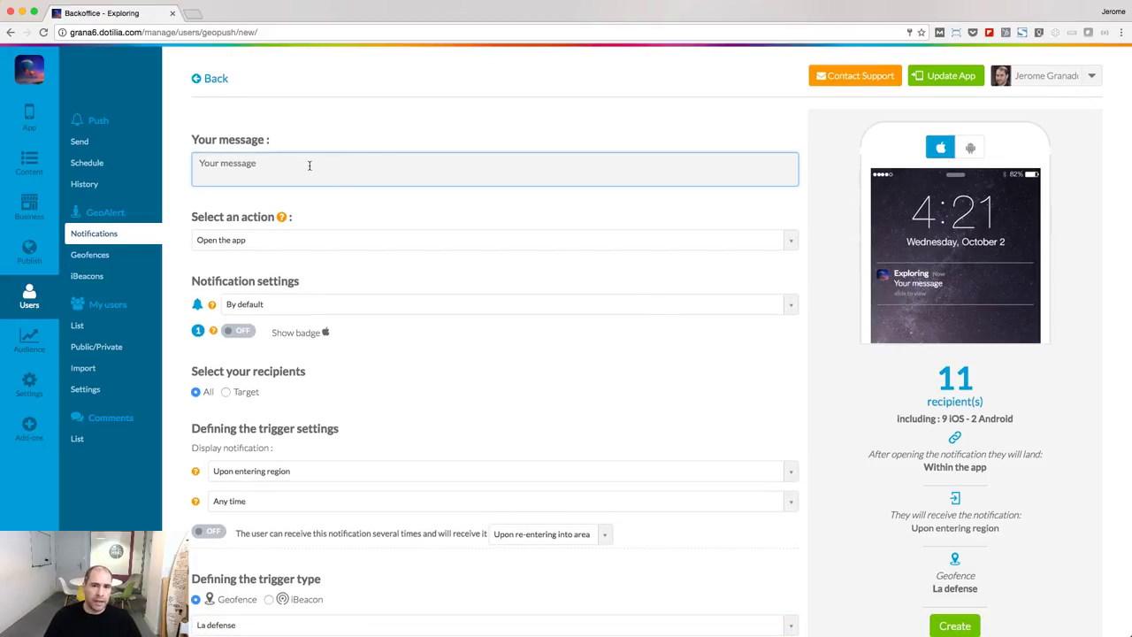
- Set the message to 'Welcome to NYC' and the tap action to the New-York section
text(Welcome to NYC)
click(319, 222)
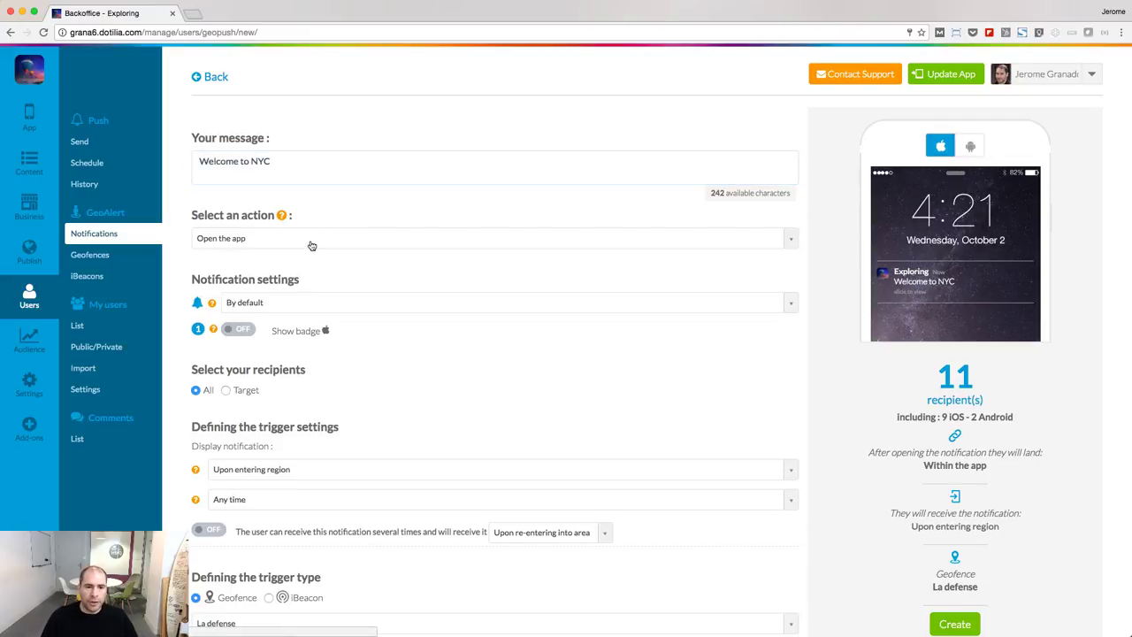
click(311, 244)
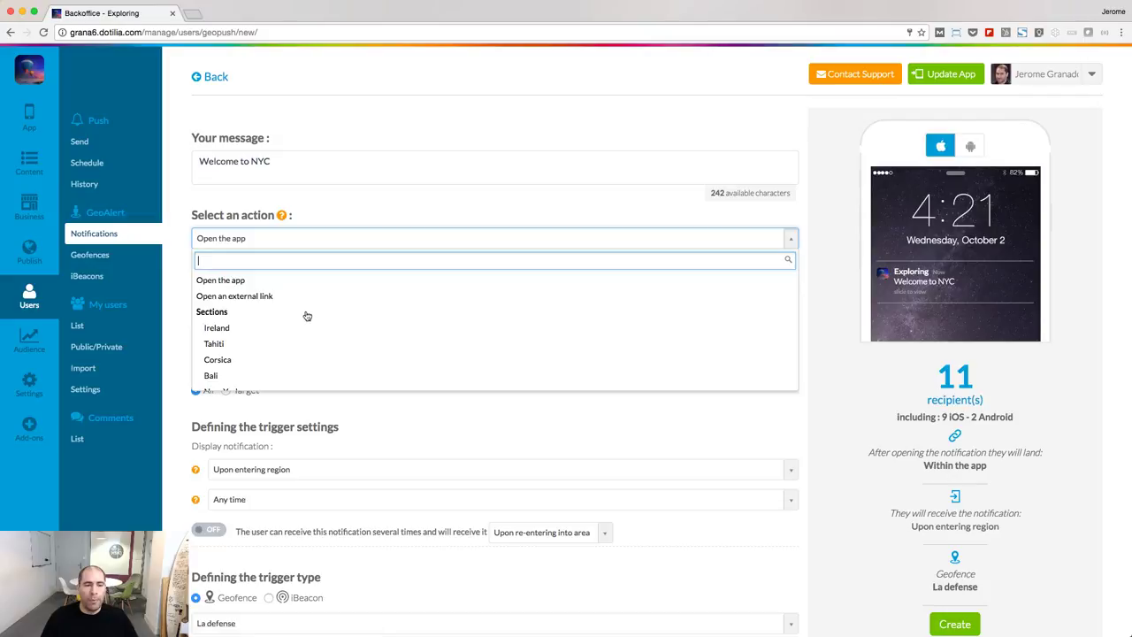
scroll(322, 347, down, 2)
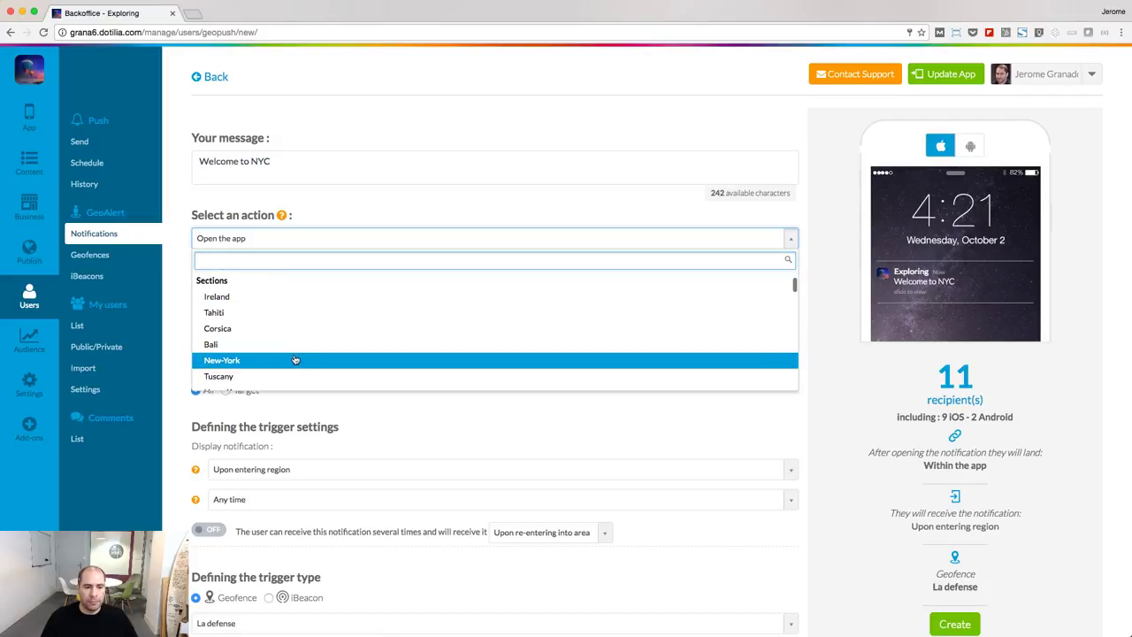
click(316, 360)
scroll(360, 563, down, 1)
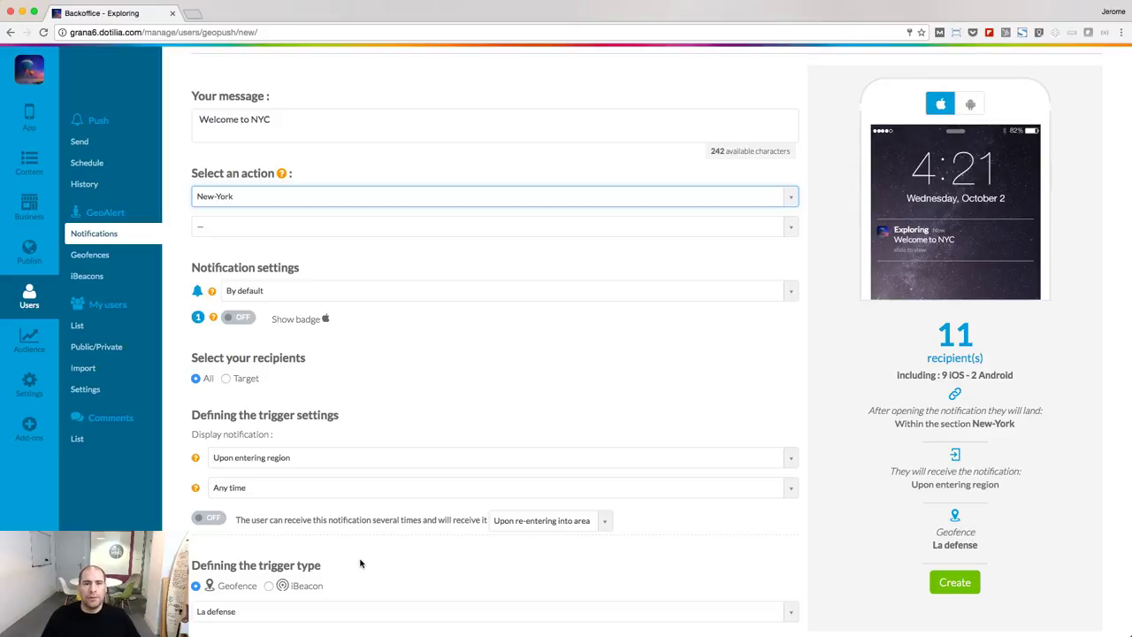
scroll(358, 571, down, 1)
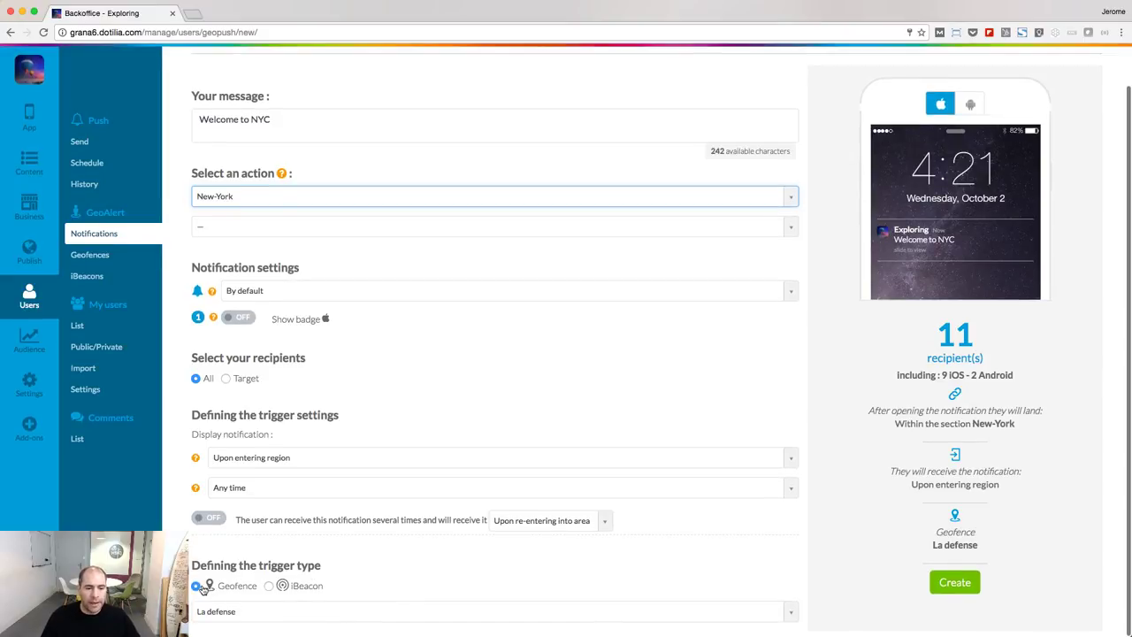
- Change the triggering geofence from La defense to World trade center
click(791, 612)
scroll(547, 535, down, 1)
scroll(548, 535, down, 2)
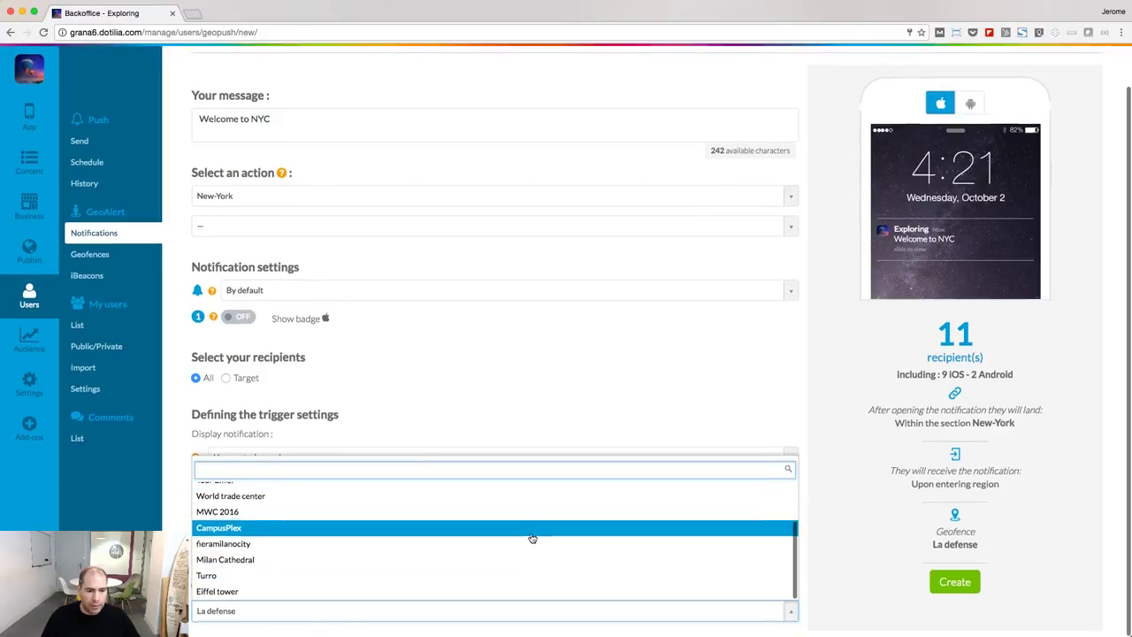
scroll(531, 539, up, 3)
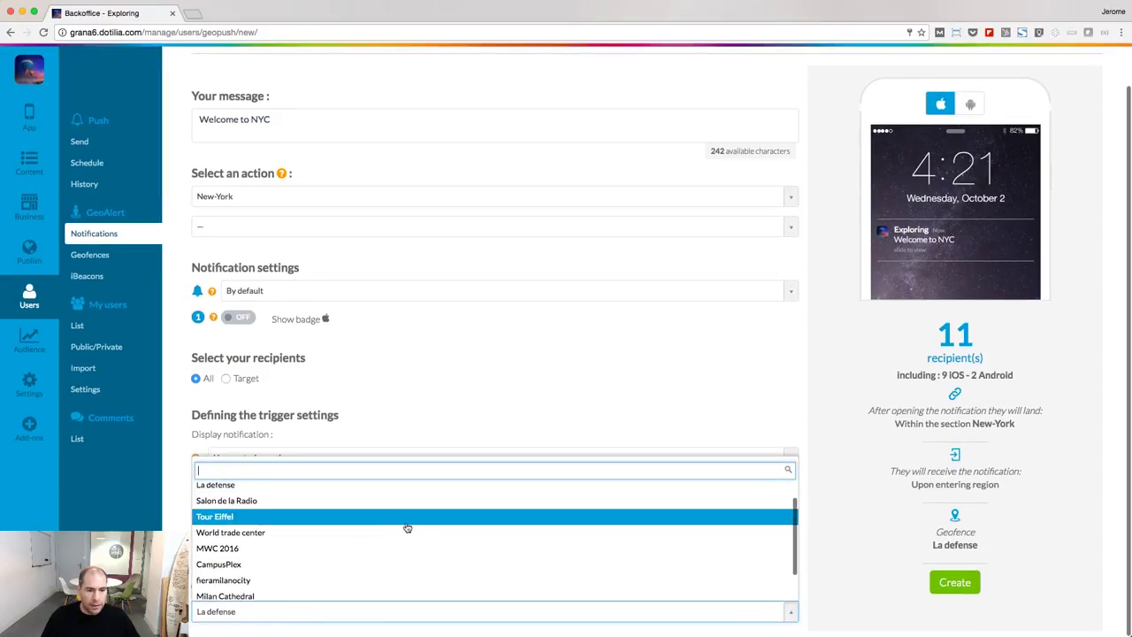
click(333, 534)
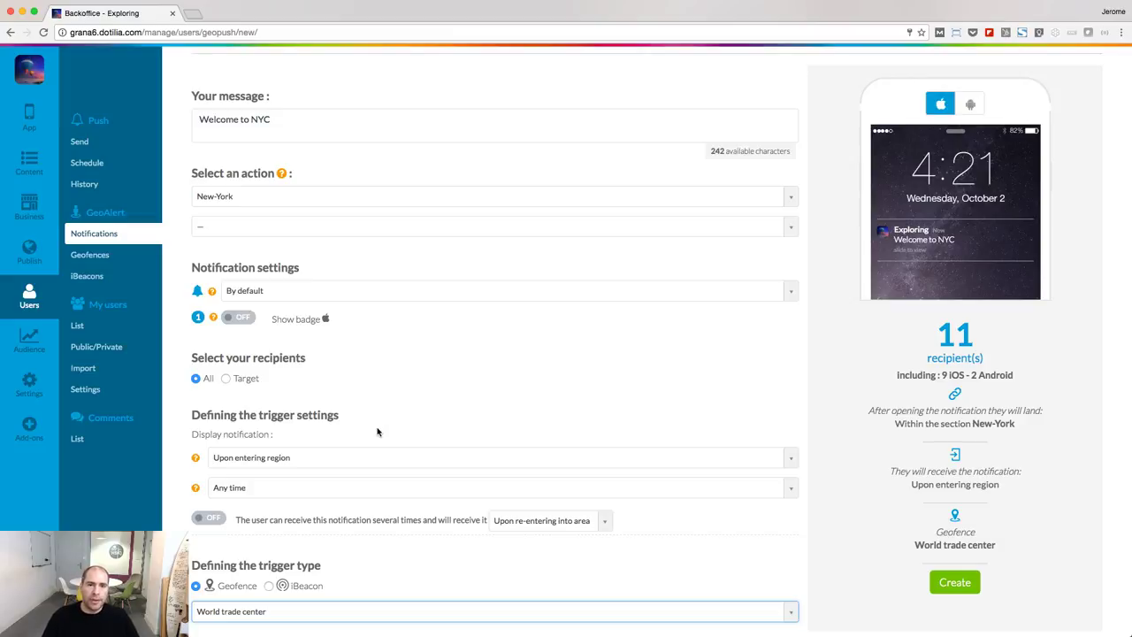
click(327, 491)
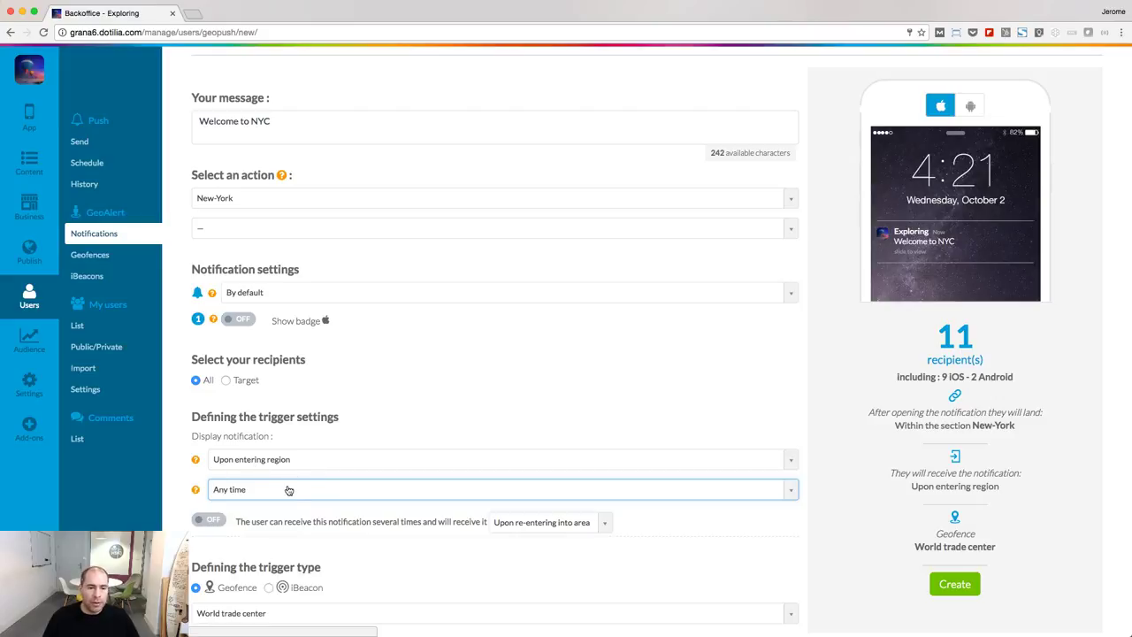
click(297, 491)
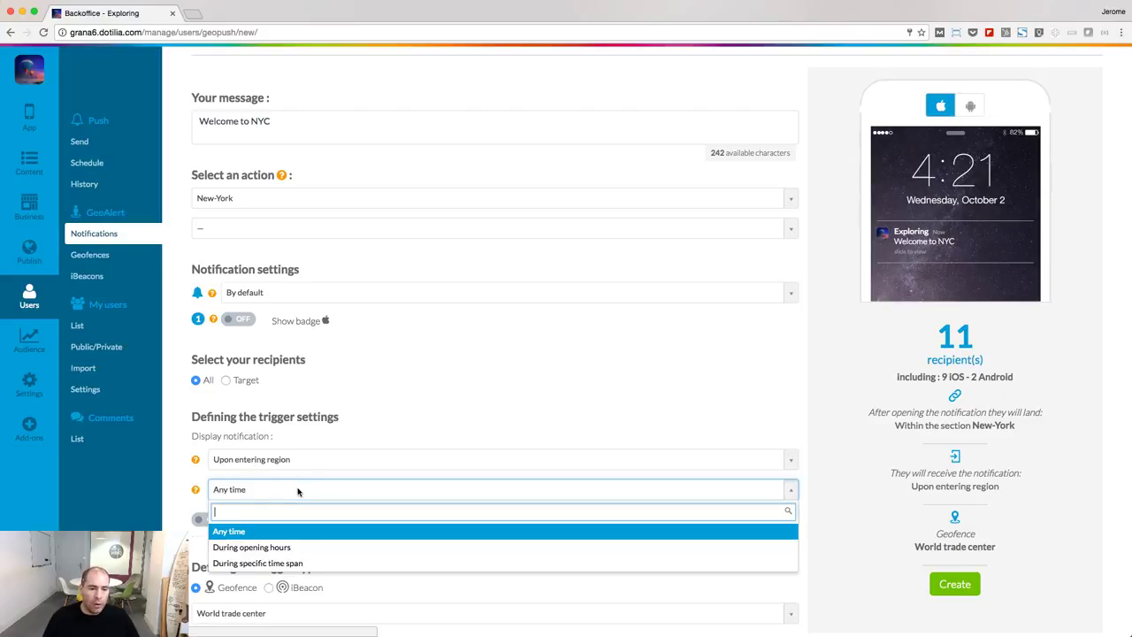
click(297, 549)
scroll(627, 571, down, 4)
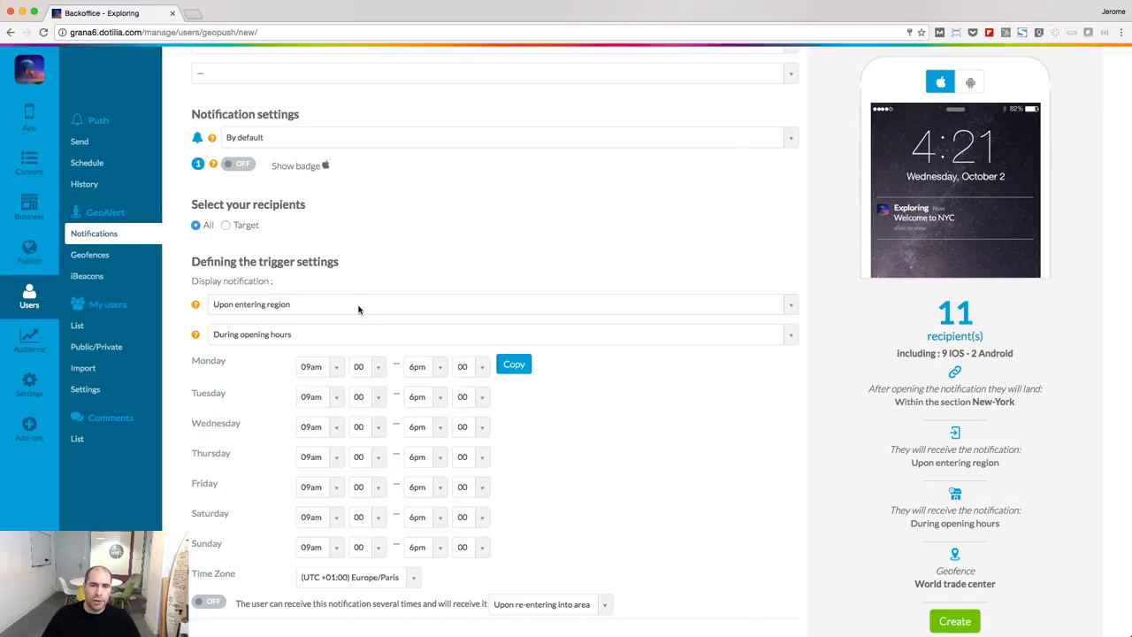
click(282, 304)
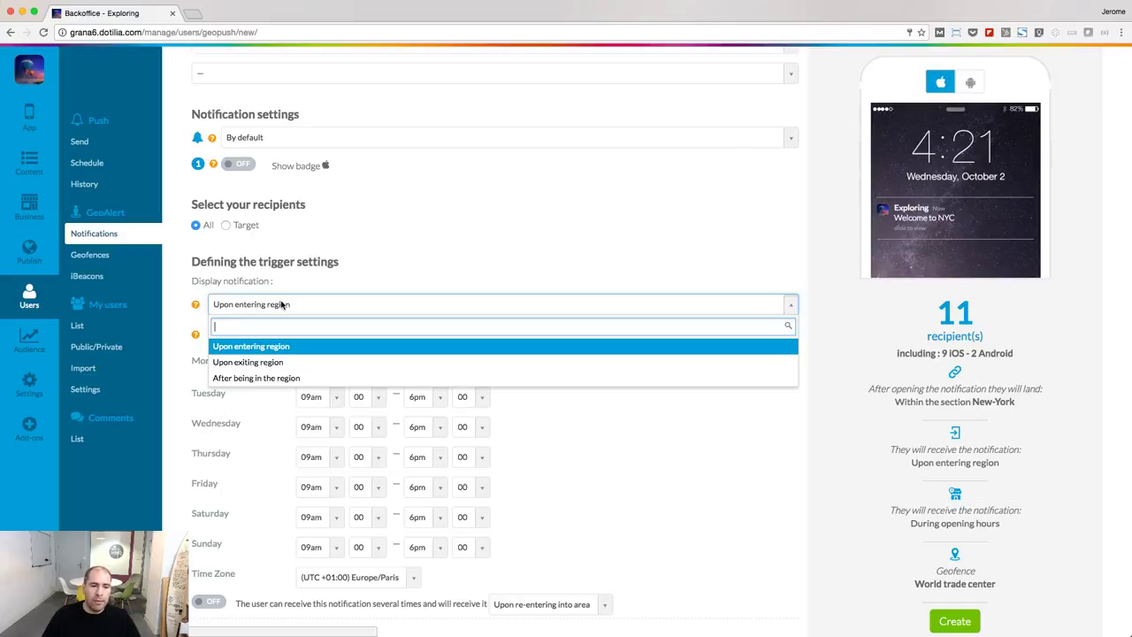
click(274, 362)
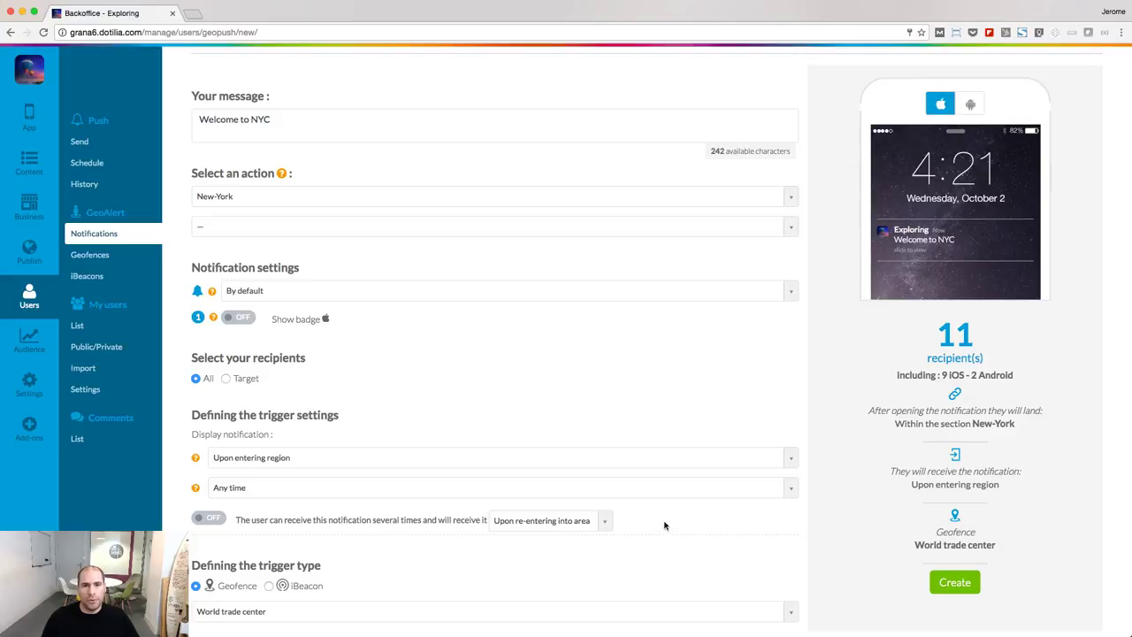
- Allow the notification to be received several times, repeating after 24 hours
click(212, 519)
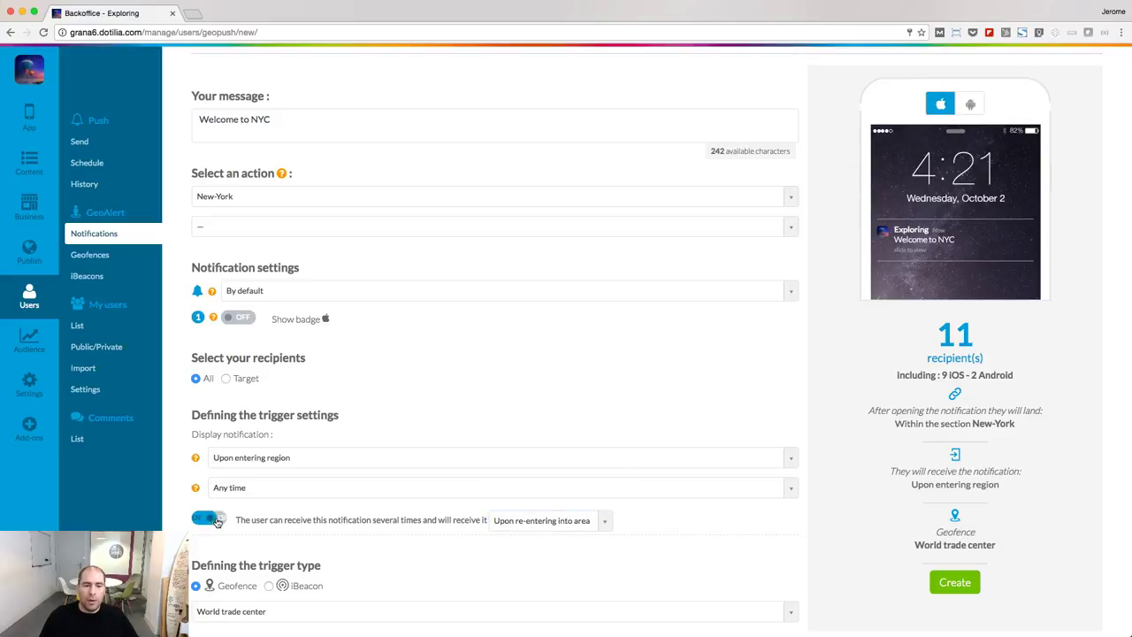
click(498, 522)
scroll(530, 442, down, 1)
click(537, 423)
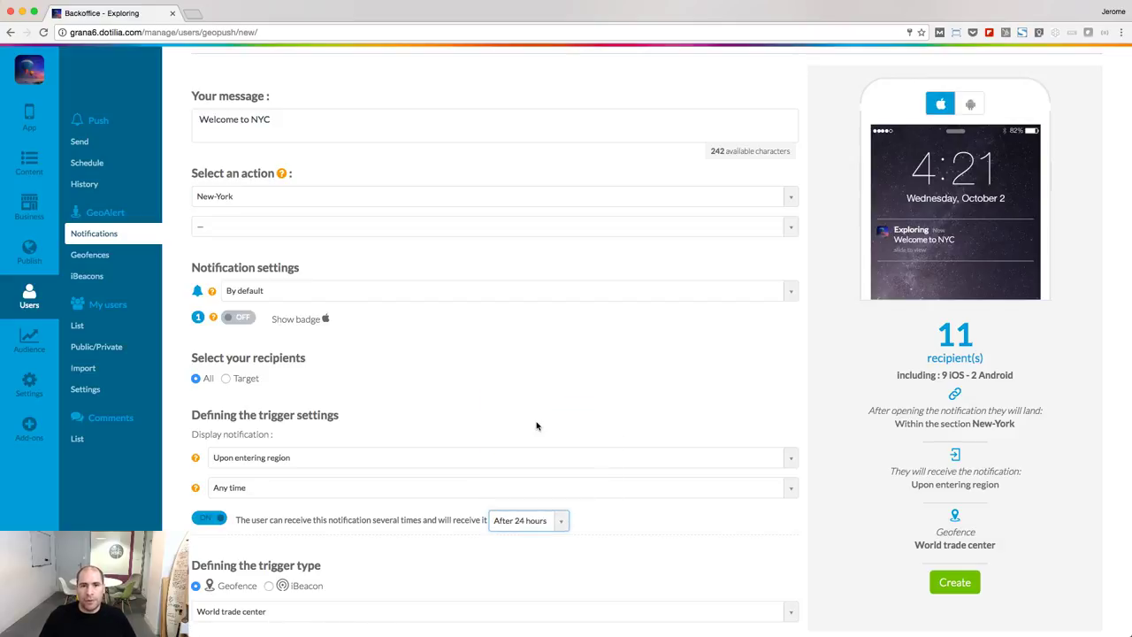